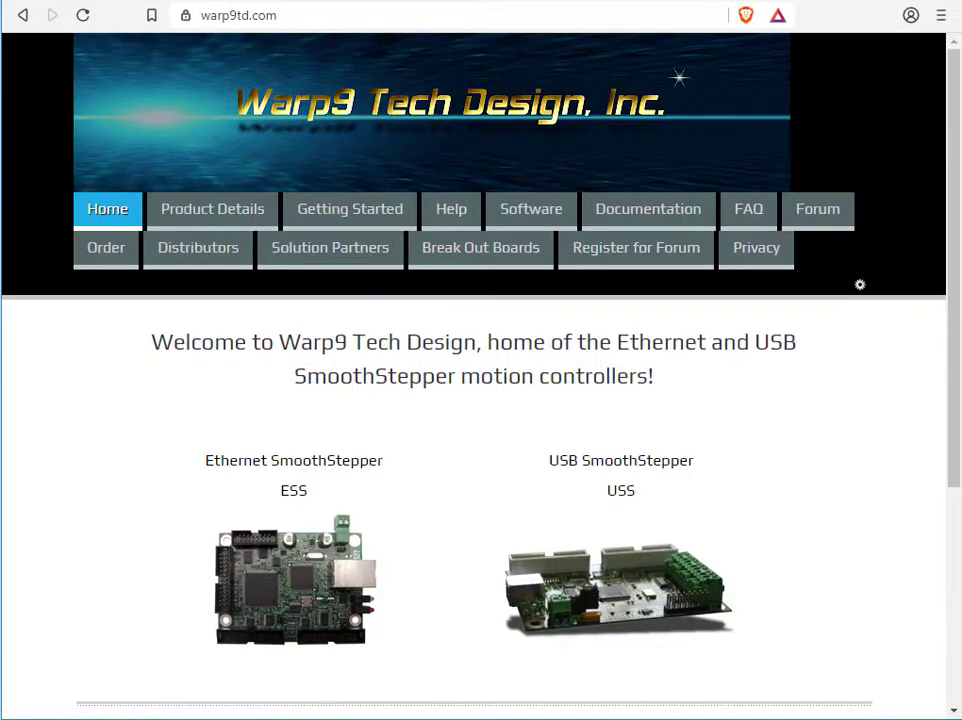
Open the Height Control - TMC3in1 section of the Mach4 FAQ page on warp9td.com
{"action": "mouse_move", "coordinate": [757, 226]}
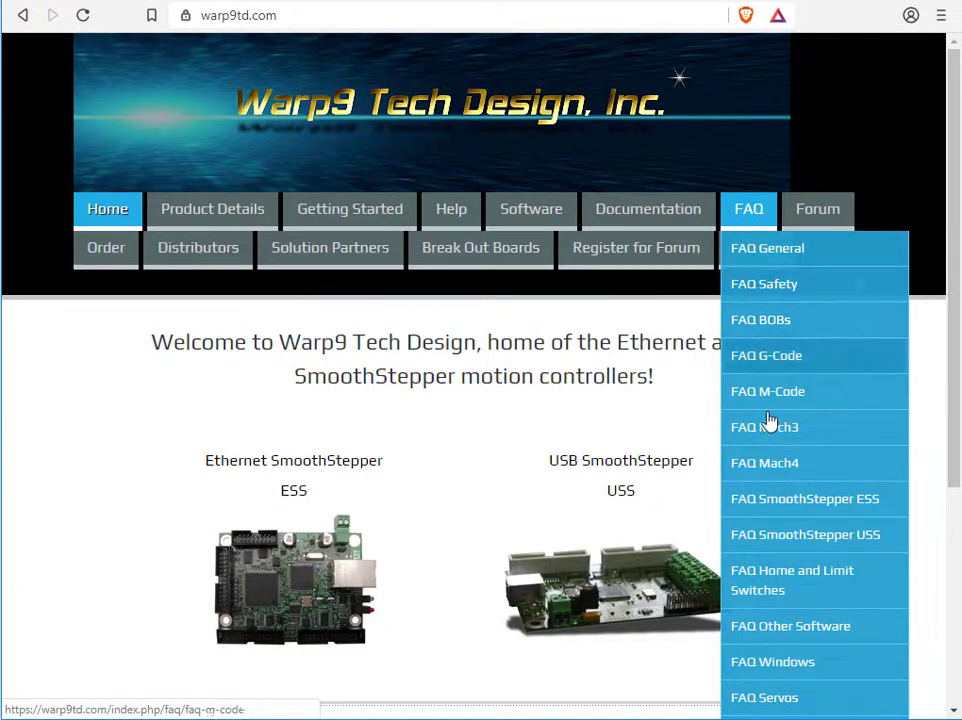
{"action": "left_click", "coordinate": [779, 481]}
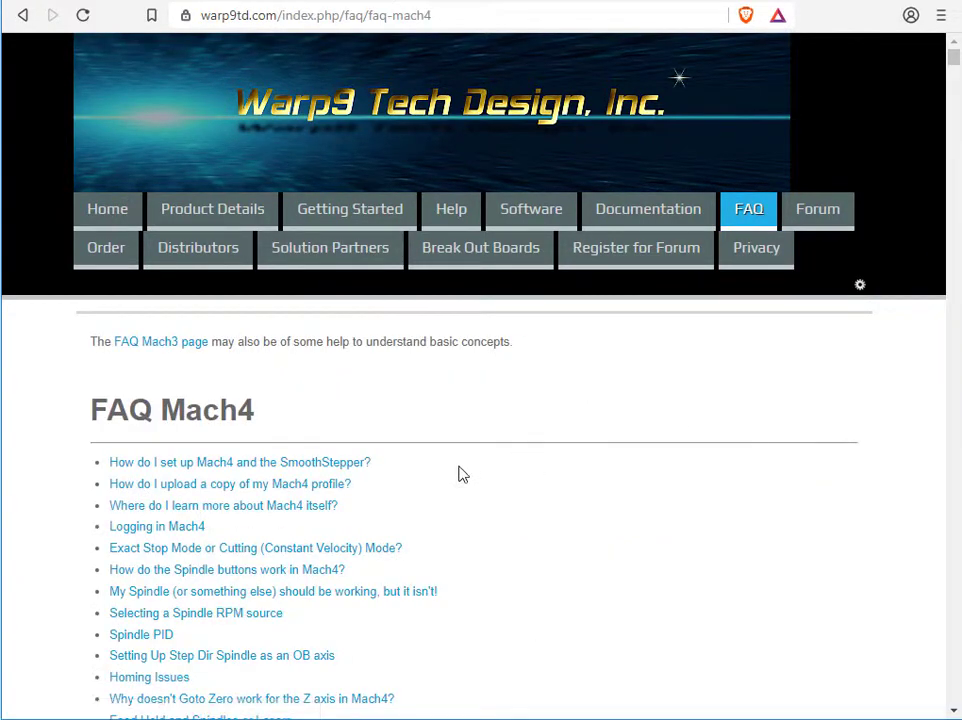
{"action": "scroll", "coordinate": [450, 500], "scroll_direction": "down", "scroll_amount": 5}
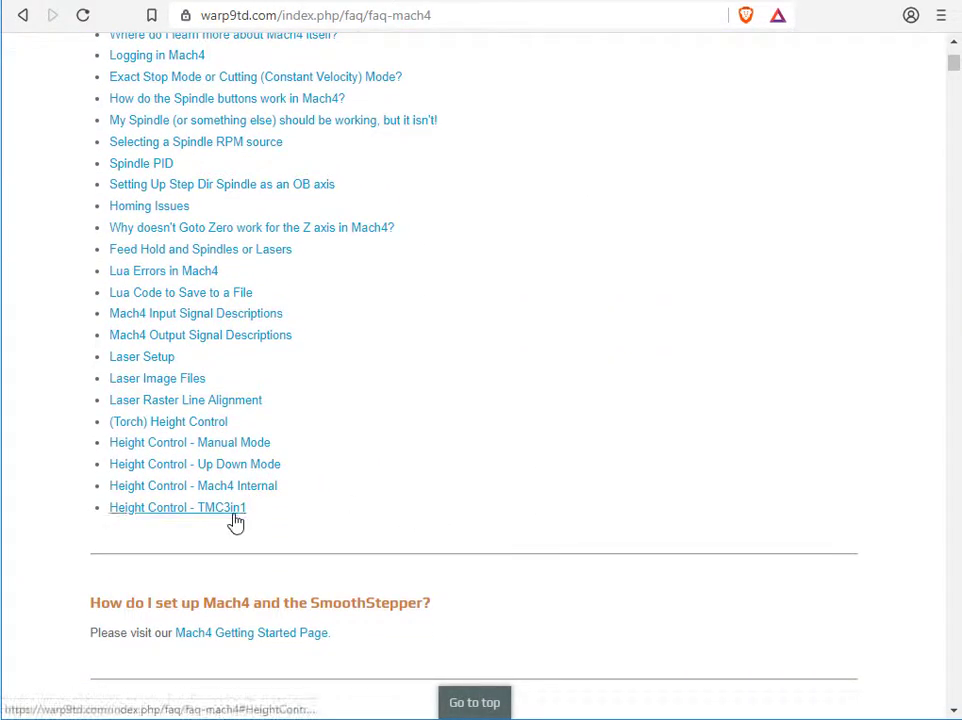
{"action": "left_click", "coordinate": [237, 510]}
{"action": "scroll", "coordinate": [586, 415], "scroll_direction": "down", "scroll_amount": 2}
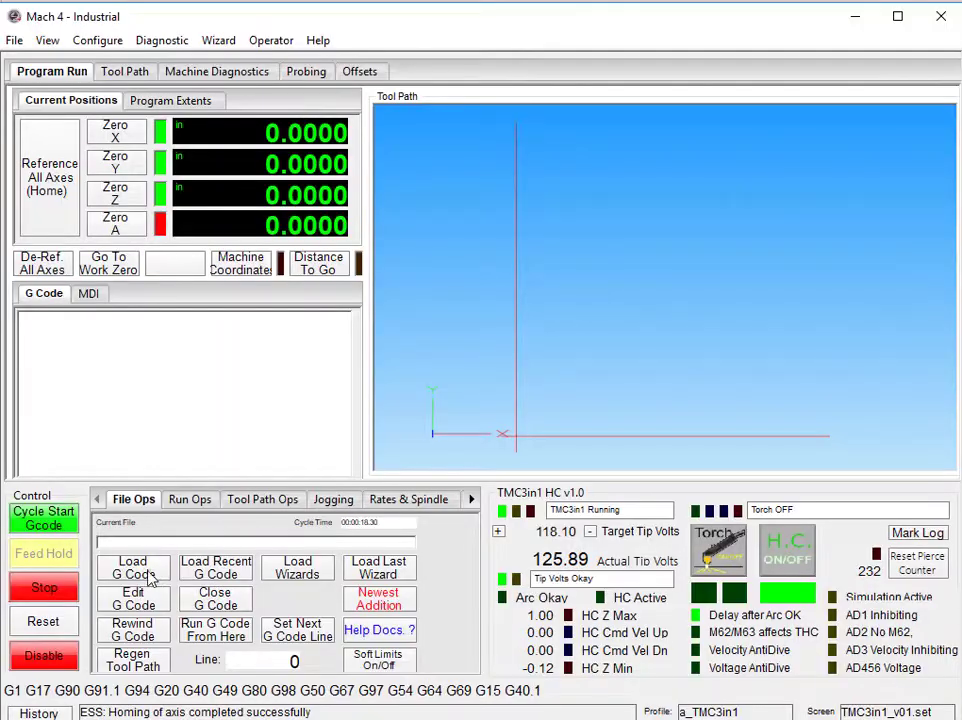
Switch to Mach4, load _AD2 M62M63 Mach3.nc from the Plasma Files folder, and open it in the G-code editor
{"action": "left_click", "coordinate": [146, 572]}
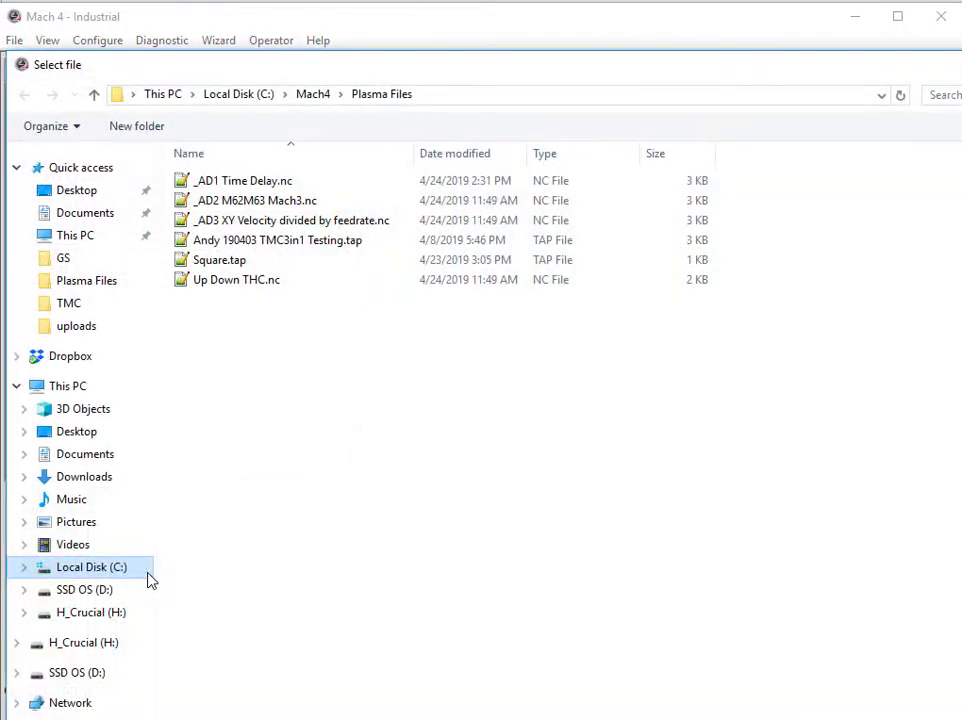
{"action": "double_click", "coordinate": [287, 203]}
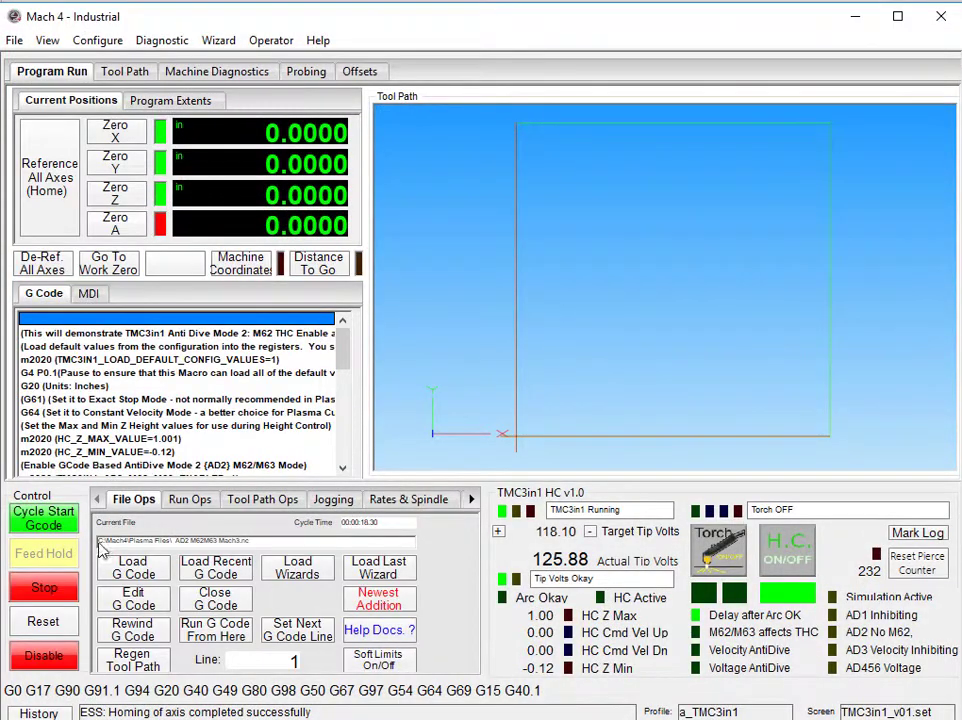
{"action": "left_click", "coordinate": [136, 603]}
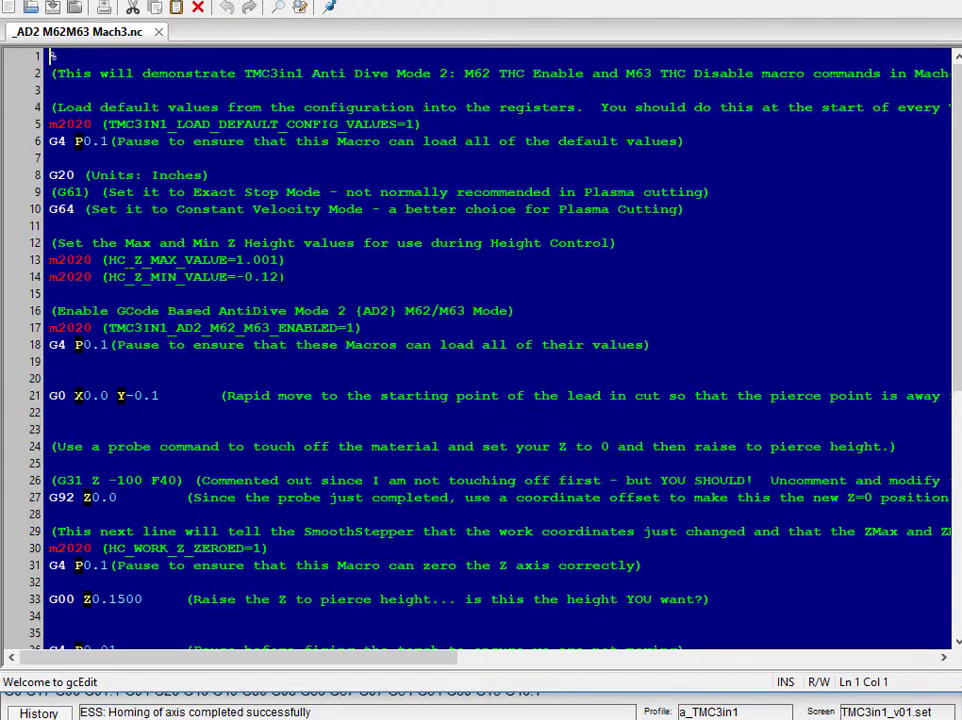
Highlight the HC_Z_MAX_VALUE and HC_Z_MIN_VALUE macro lines, plus the line that enables AntiDive Mode 2 M62/M63
{"action": "left_click_drag", "start_coordinate": [284, 277], "coordinate": [46, 260]}
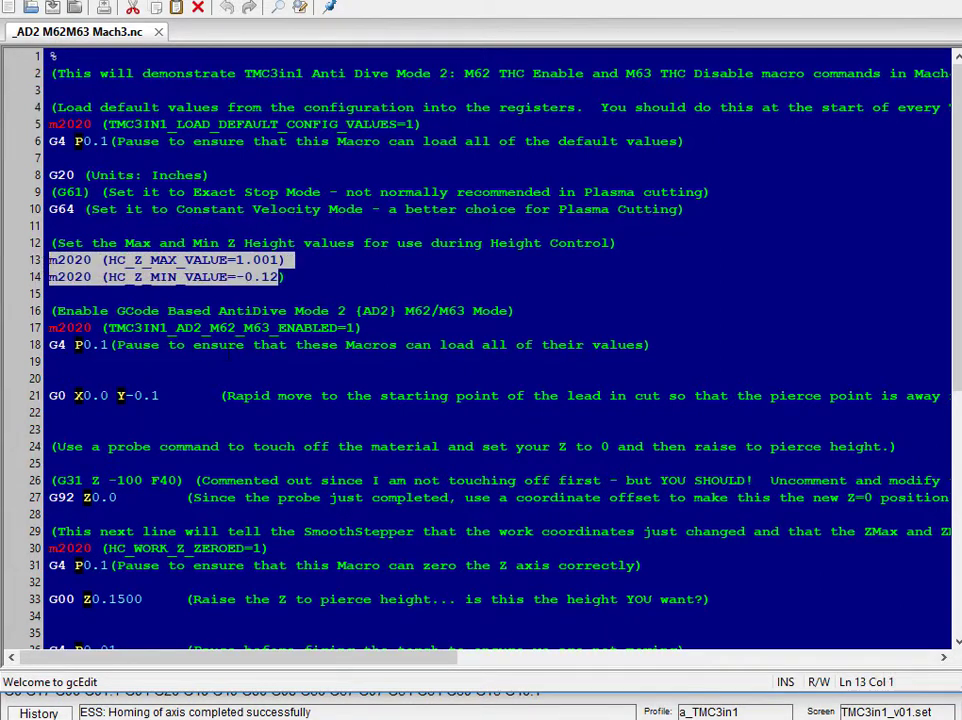
{"action": "left_click", "coordinate": [300, 277]}
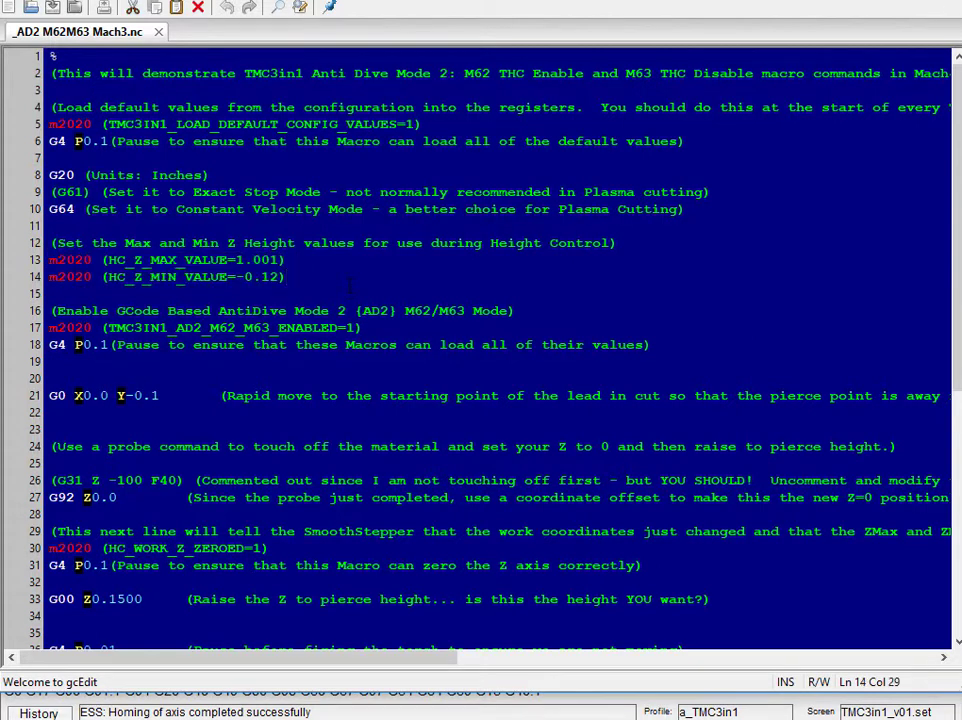
{"action": "scroll", "coordinate": [300, 277], "scroll_direction": "down", "scroll_amount": 1}
{"action": "left_click_drag", "start_coordinate": [362, 277], "coordinate": [33, 273]}
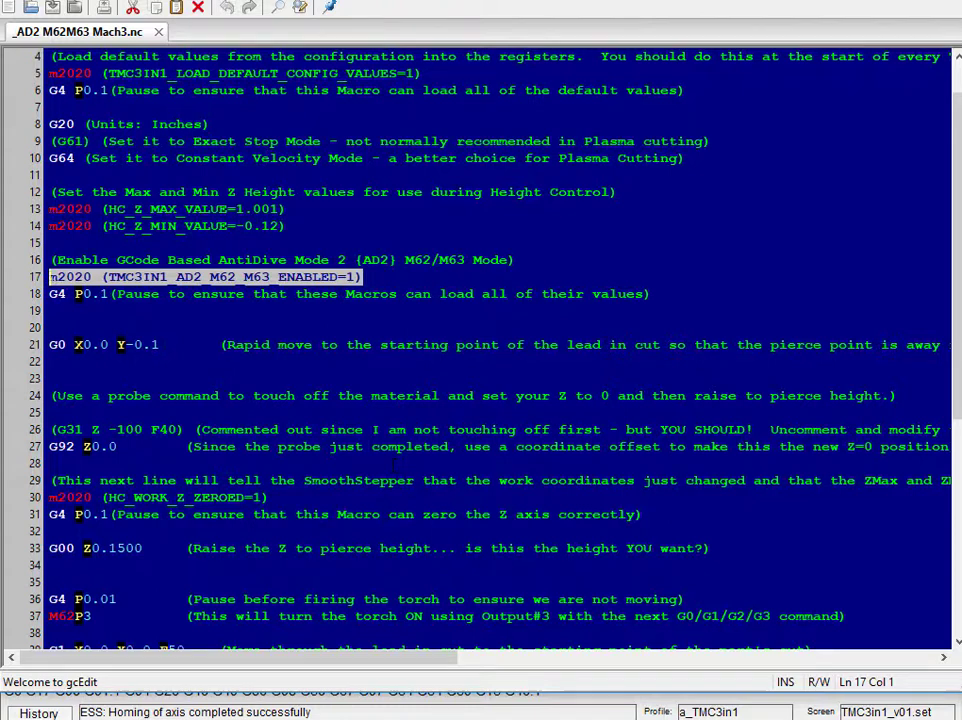
Highlight the commented-out G31 probe command on line 26 and the HC_WORK_Z_ZEROED macro on line 30
{"action": "scroll", "coordinate": [393, 468], "scroll_direction": "down", "scroll_amount": 1}
{"action": "scroll", "coordinate": [393, 468], "scroll_direction": "down", "scroll_amount": 1}
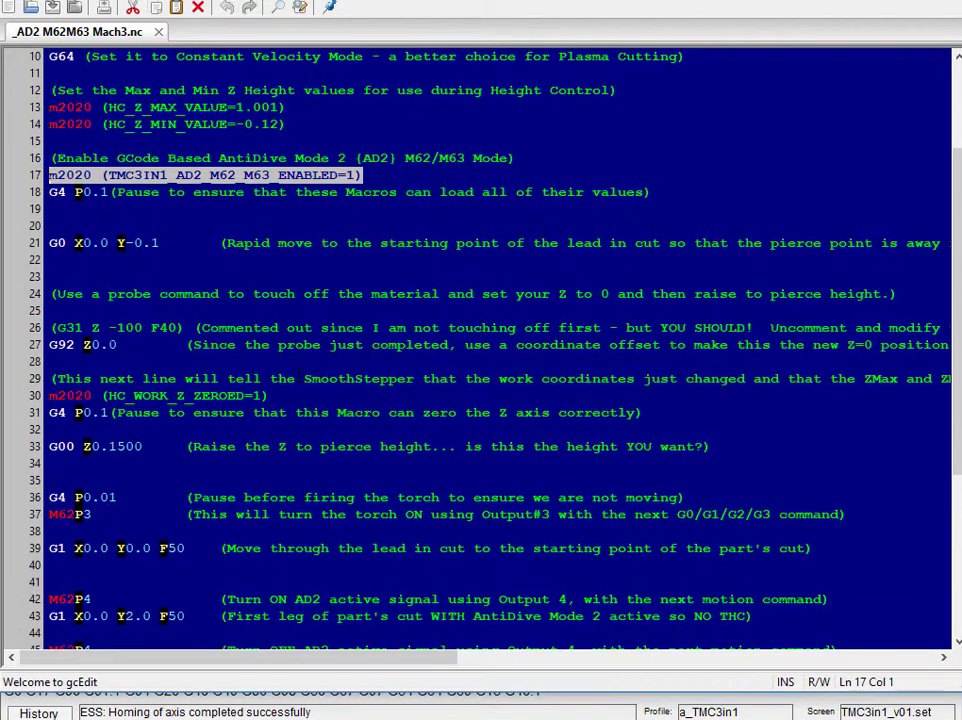
{"action": "scroll", "coordinate": [393, 468], "scroll_direction": "down", "scroll_amount": 1}
{"action": "left_click", "coordinate": [184, 277]}
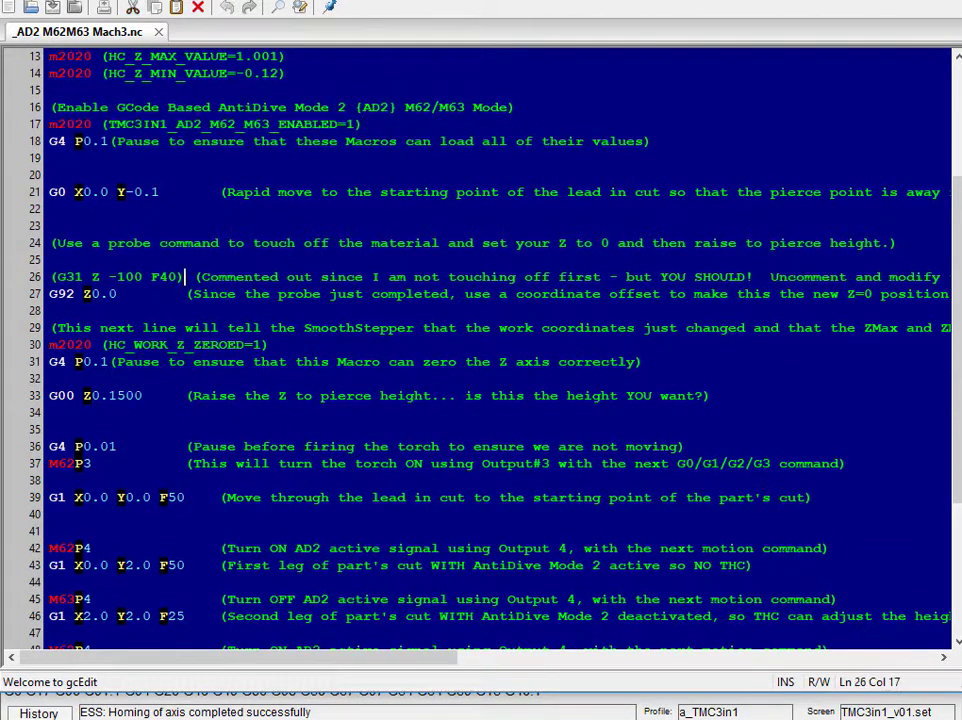
{"action": "key", "text": "shift+Home"}
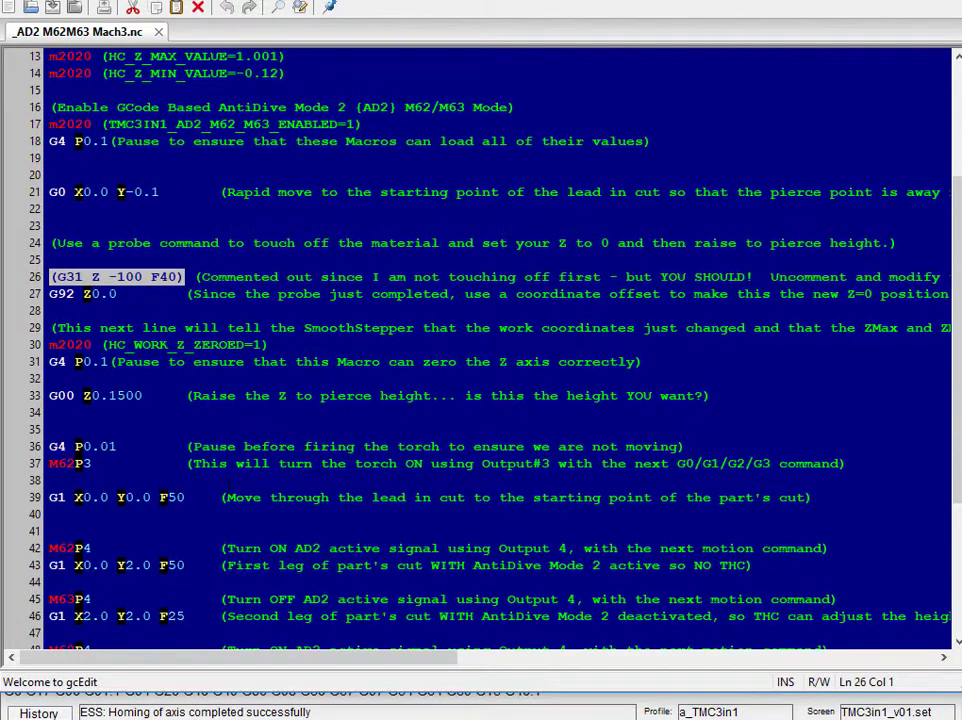
{"action": "scroll", "coordinate": [318, 472], "scroll_direction": "down", "scroll_amount": 1}
{"action": "left_click_drag", "start_coordinate": [268, 293], "coordinate": [49, 293]}
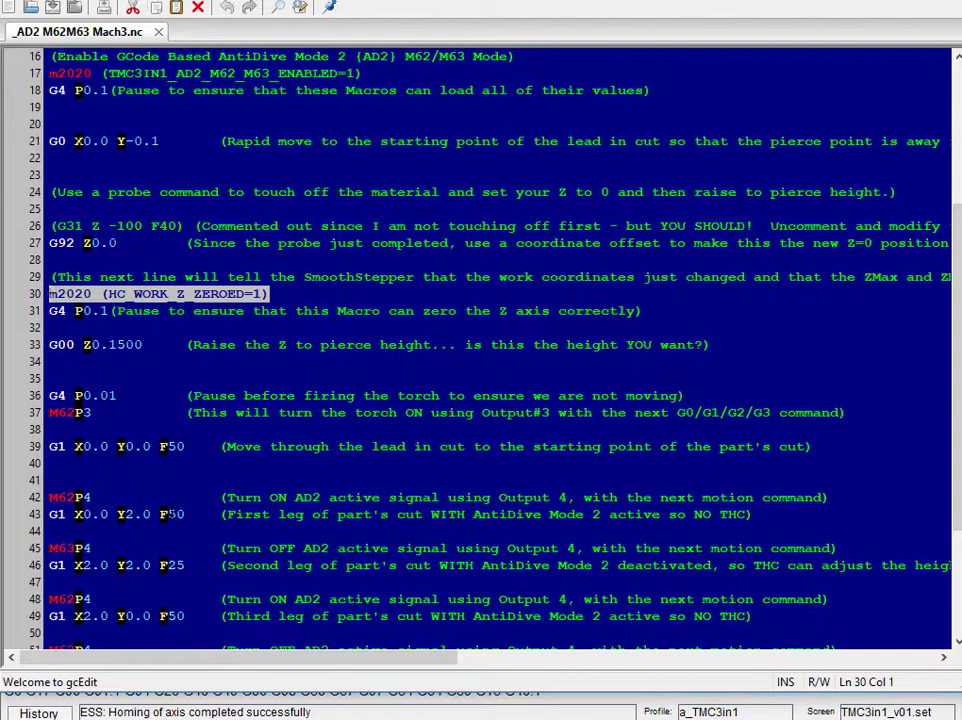
Highlight the M62P3 torch-on command on line 37 and the M62P4 AntiDive activation on line 42
{"action": "scroll", "coordinate": [490, 345], "scroll_direction": "down", "scroll_amount": 2}
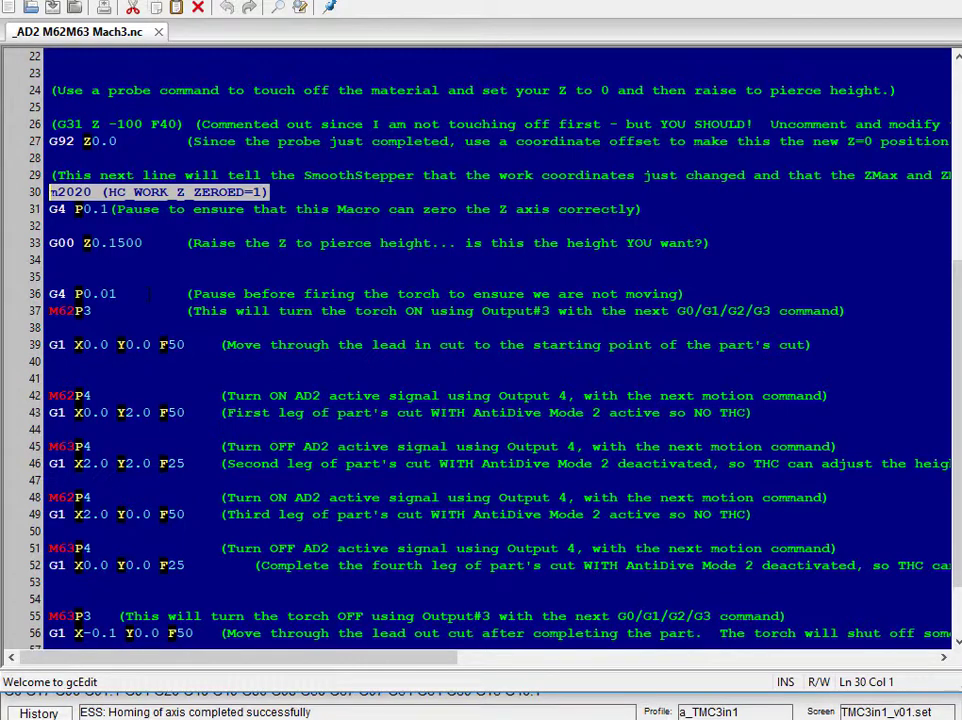
{"action": "scroll", "coordinate": [149, 294], "scroll_direction": "down", "scroll_amount": 1}
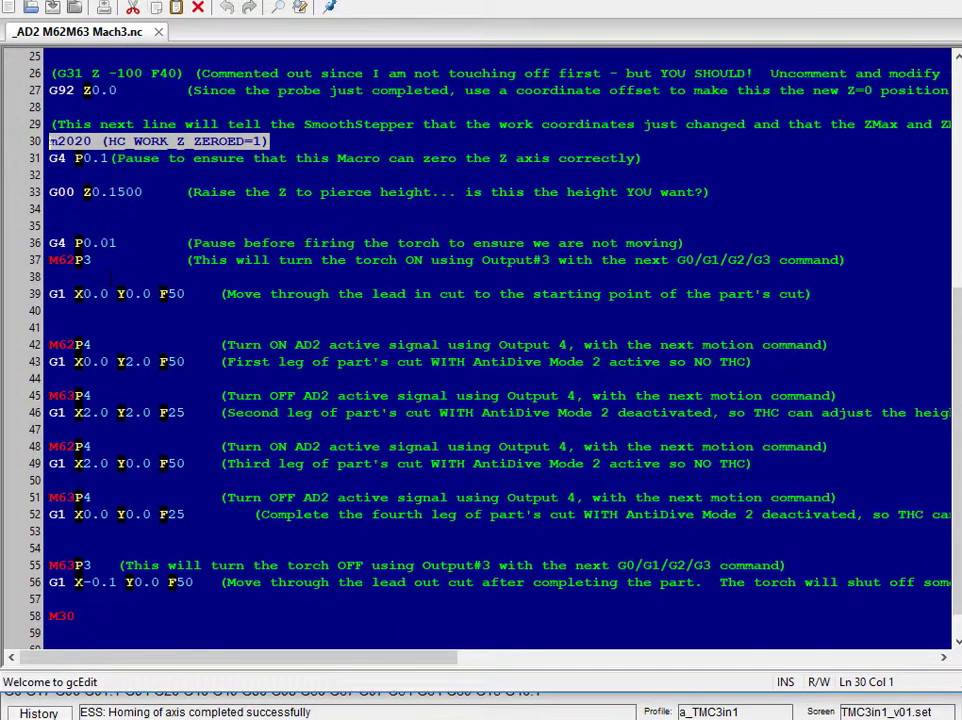
{"action": "left_click_drag", "start_coordinate": [116, 260], "coordinate": [49, 260]}
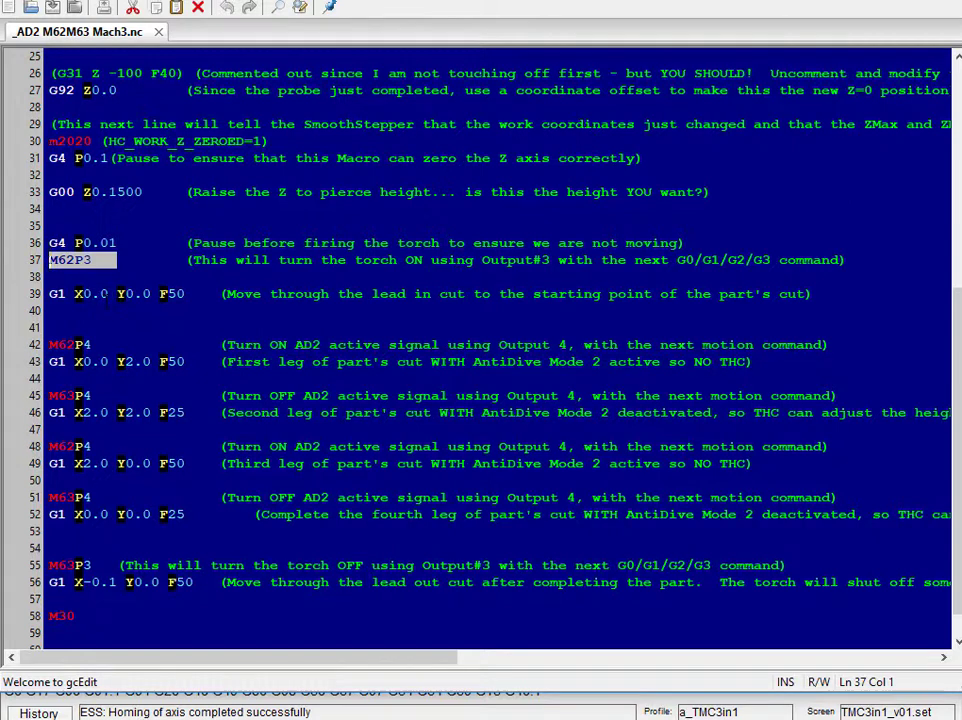
{"action": "left_click_drag", "start_coordinate": [91, 344], "coordinate": [49, 344]}
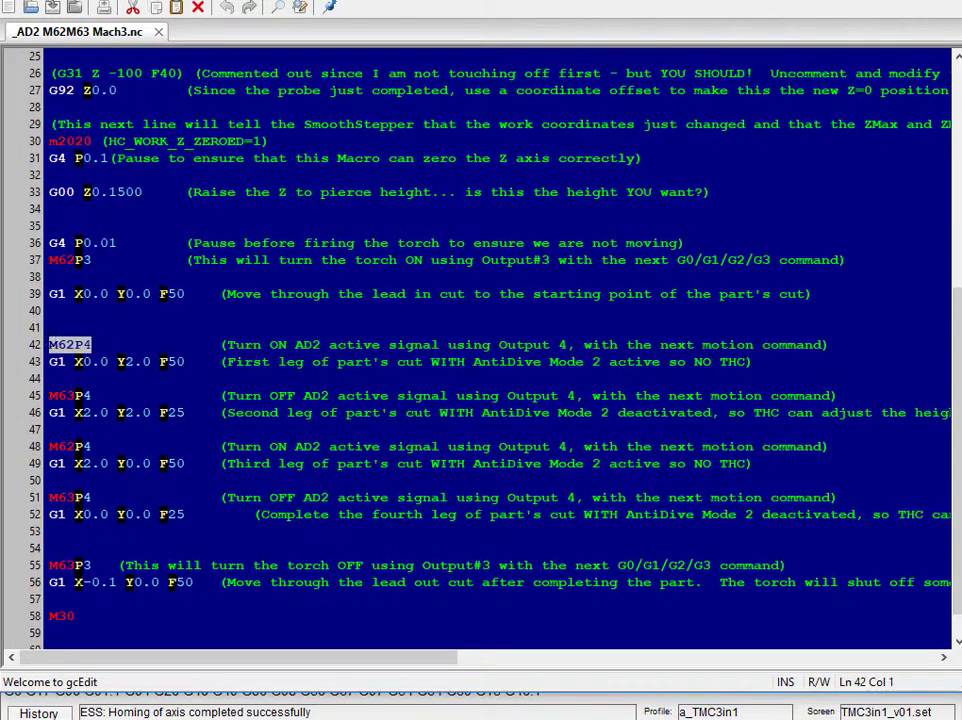
Review the M62P4/M63P4 AntiDive switching for the remaining cut legs and the M63P3 torch-off command, and close the G-code editor
{"action": "scroll", "coordinate": [147, 340], "scroll_direction": "down", "scroll_amount": 1}
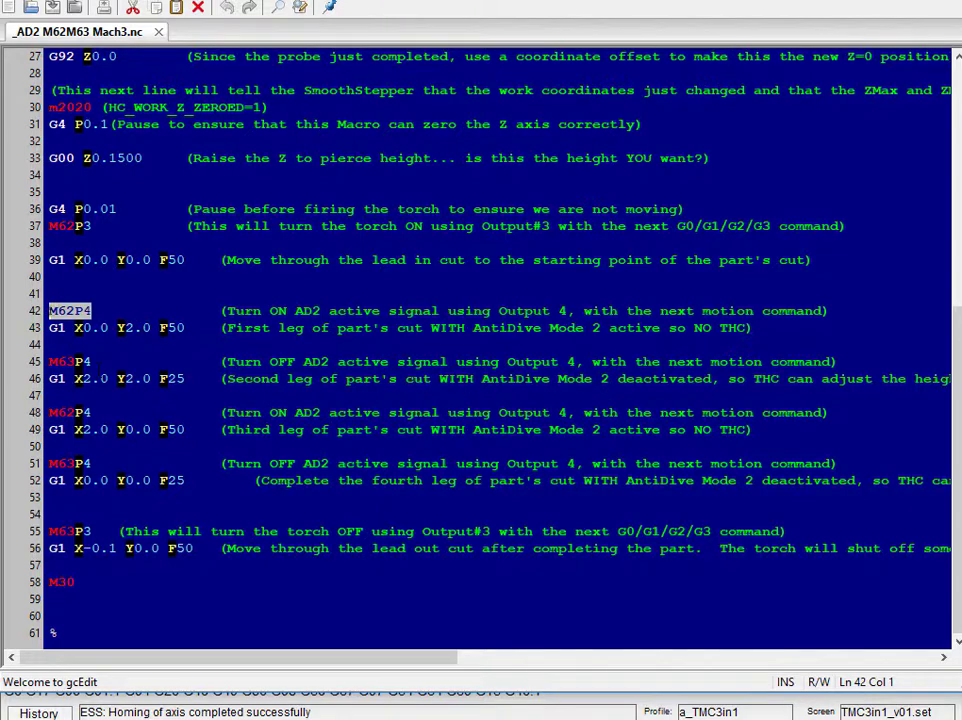
{"action": "double_click", "coordinate": [67, 362]}
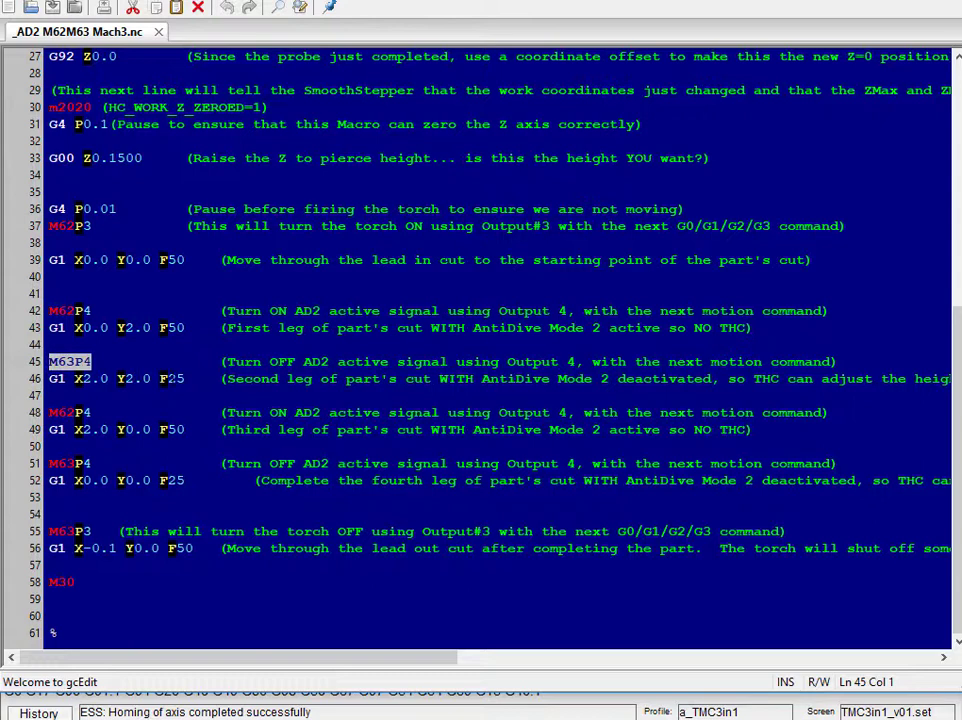
{"action": "left_click_drag", "start_coordinate": [91, 412], "coordinate": [40, 411]}
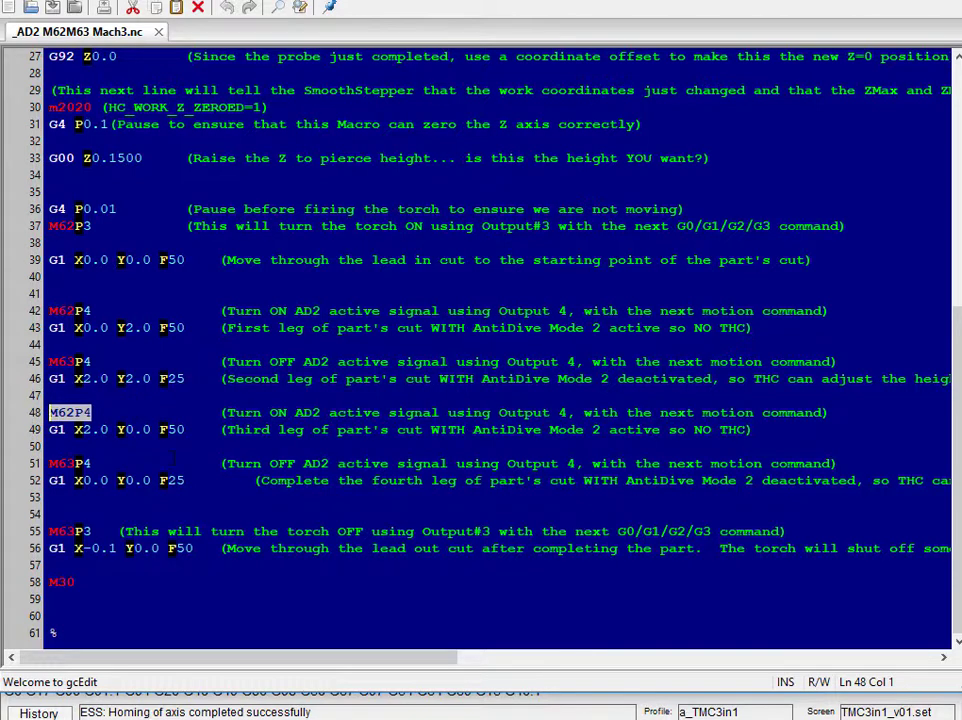
{"action": "left_click_drag", "start_coordinate": [221, 430], "coordinate": [18, 420]}
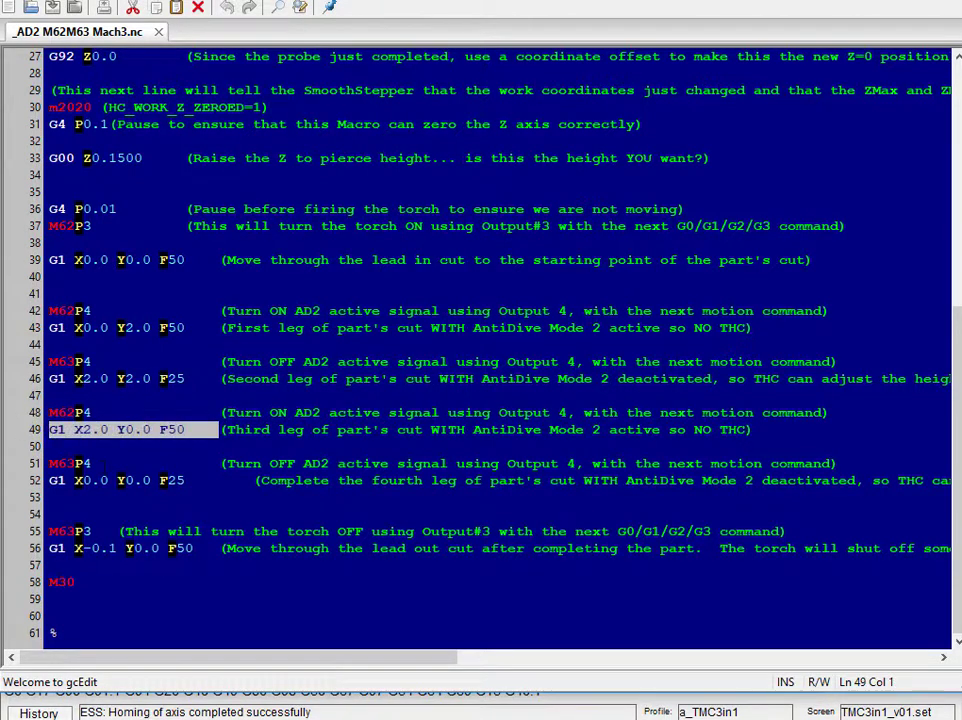
{"action": "left_click_drag", "start_coordinate": [91, 463], "coordinate": [40, 463]}
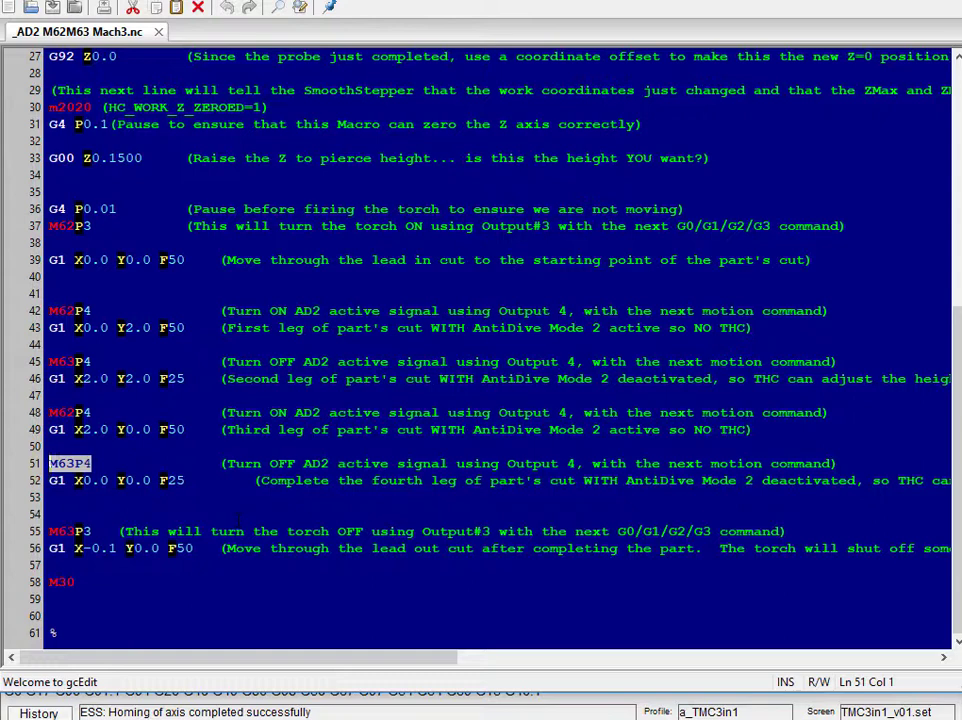
{"action": "left_click_drag", "start_coordinate": [218, 480], "coordinate": [30, 483]}
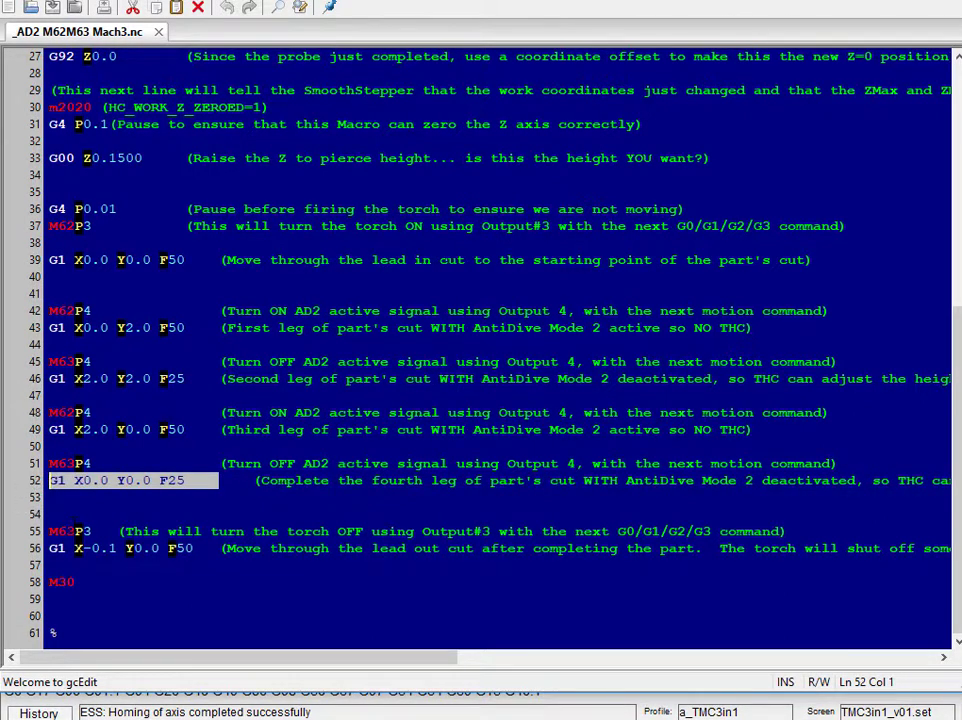
{"action": "left_click_drag", "start_coordinate": [94, 531], "coordinate": [48, 532]}
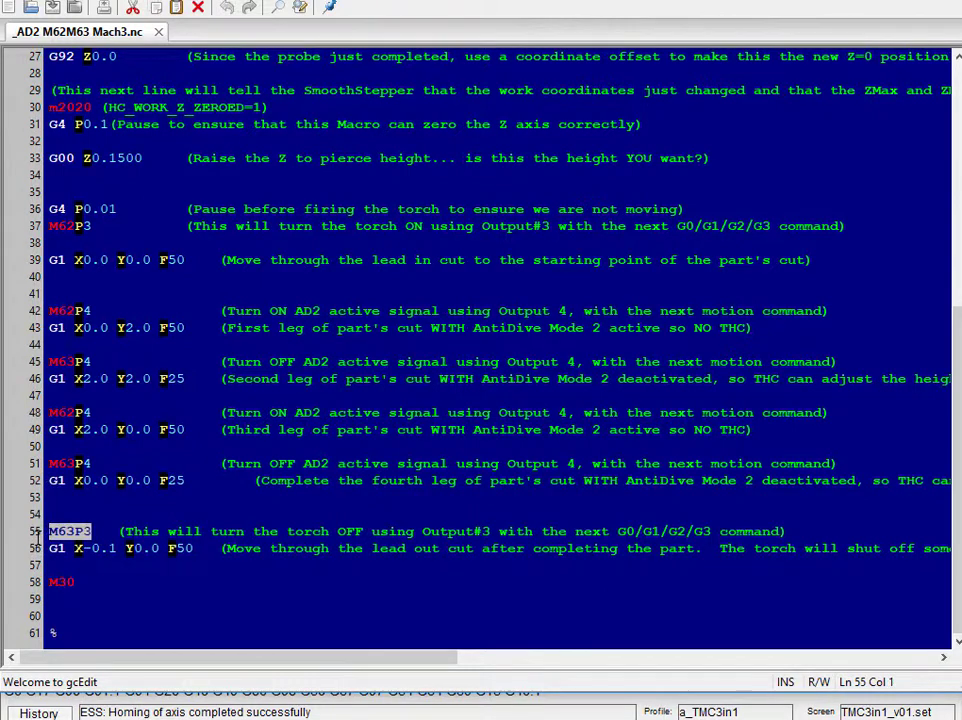
{"action": "left_click", "coordinate": [83, 531]}
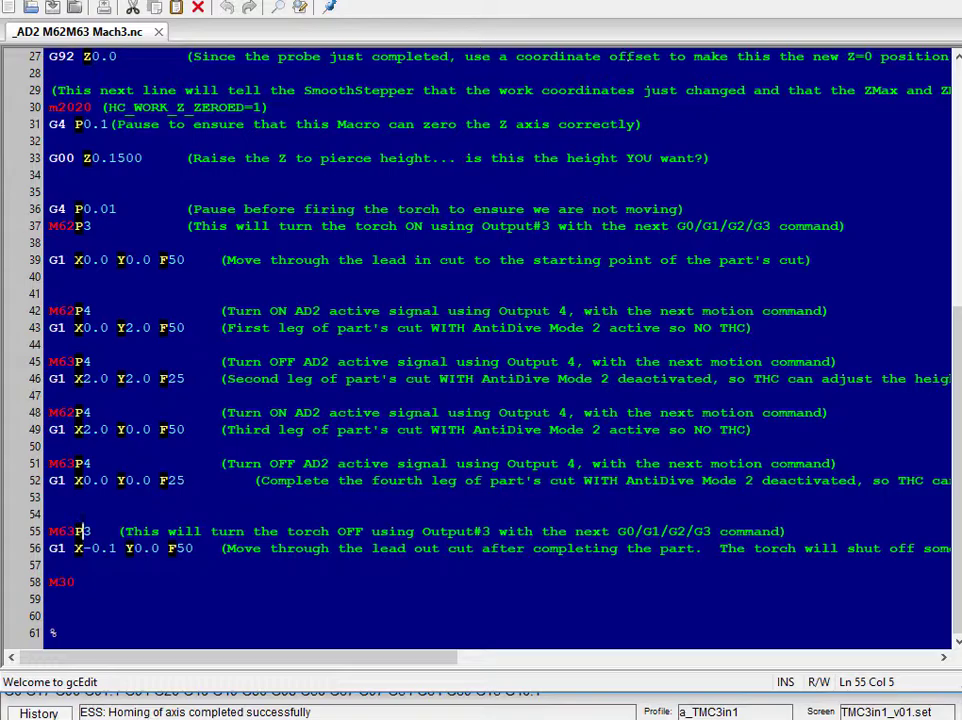
{"action": "key", "text": "alt+F4"}
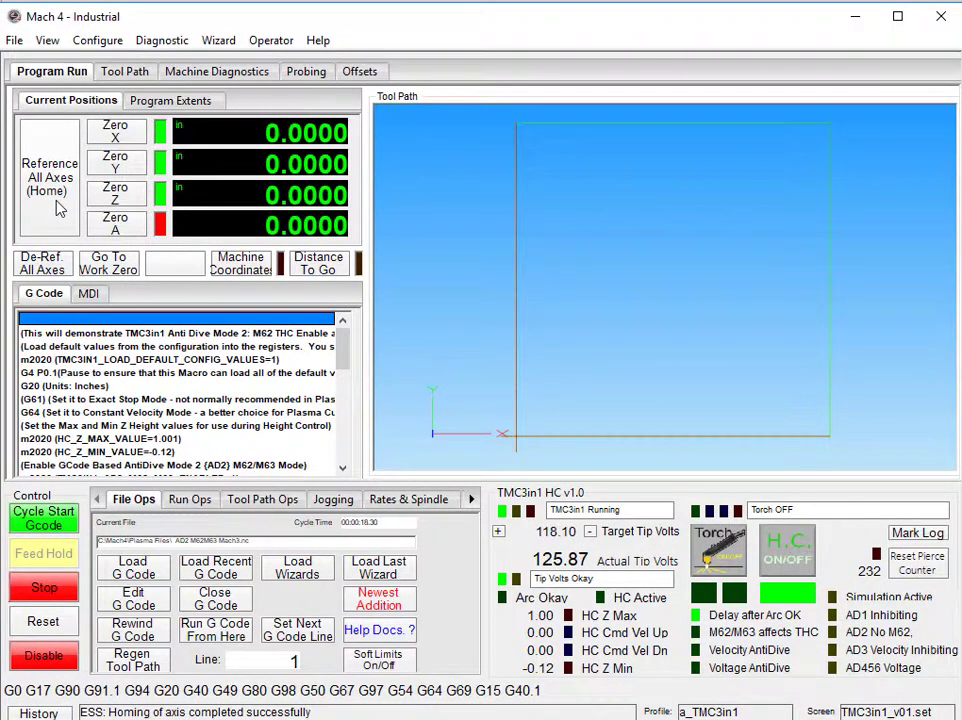
Run the loaded AntiDive Mode 2 G-code program with height control left on
{"action": "left_click", "coordinate": [57, 524]}
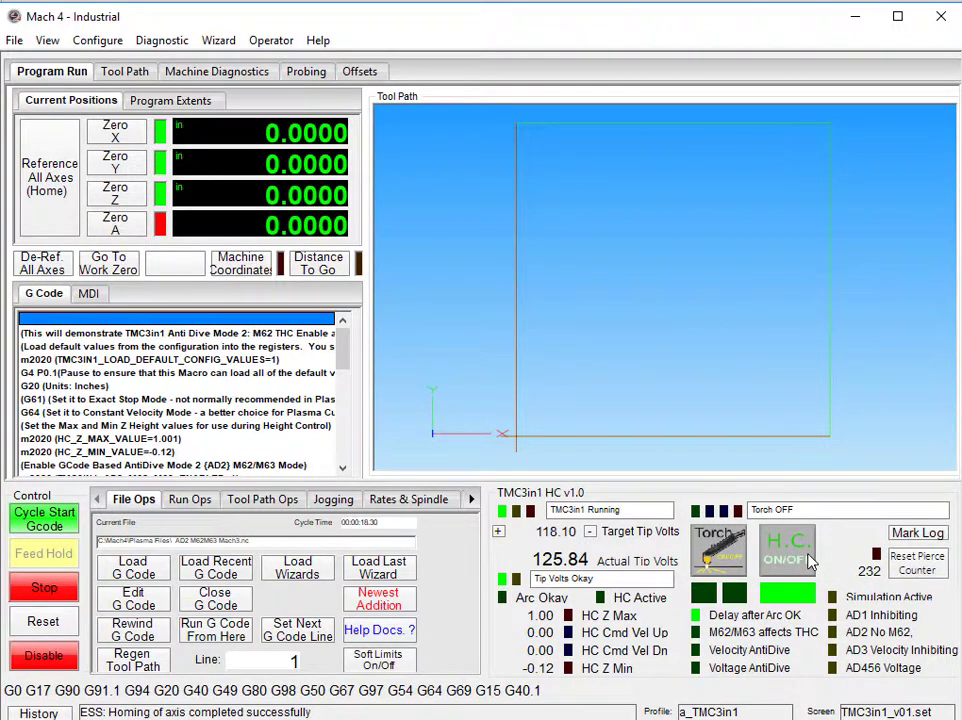
{"action": "left_click", "coordinate": [55, 522]}
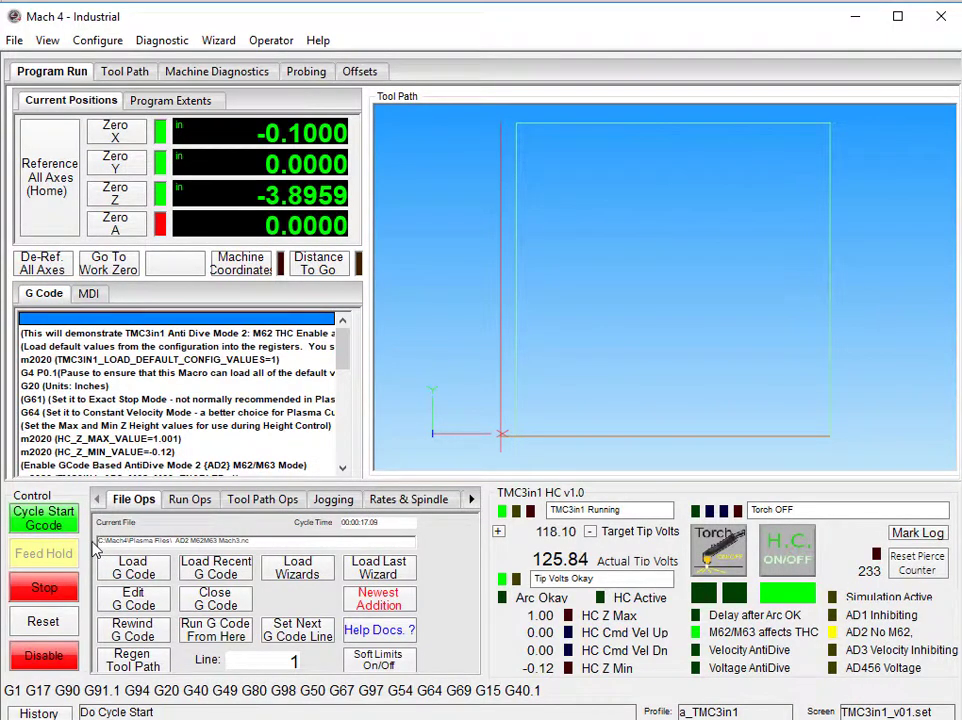
Turn height control off and run the same G-code program again
{"action": "left_click", "coordinate": [788, 550]}
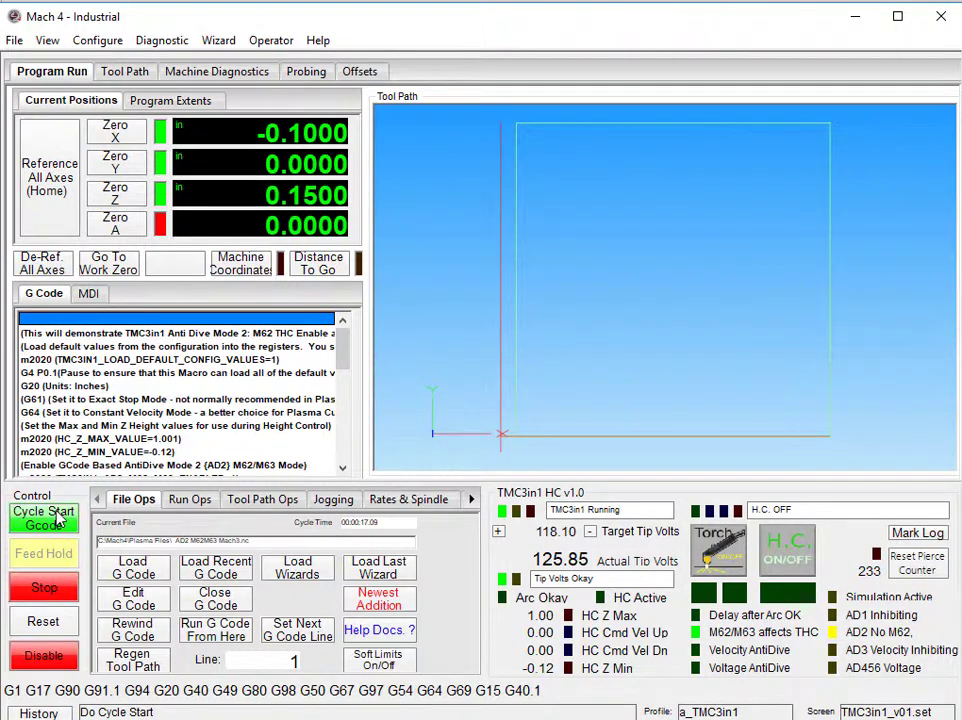
{"action": "left_click", "coordinate": [57, 516]}
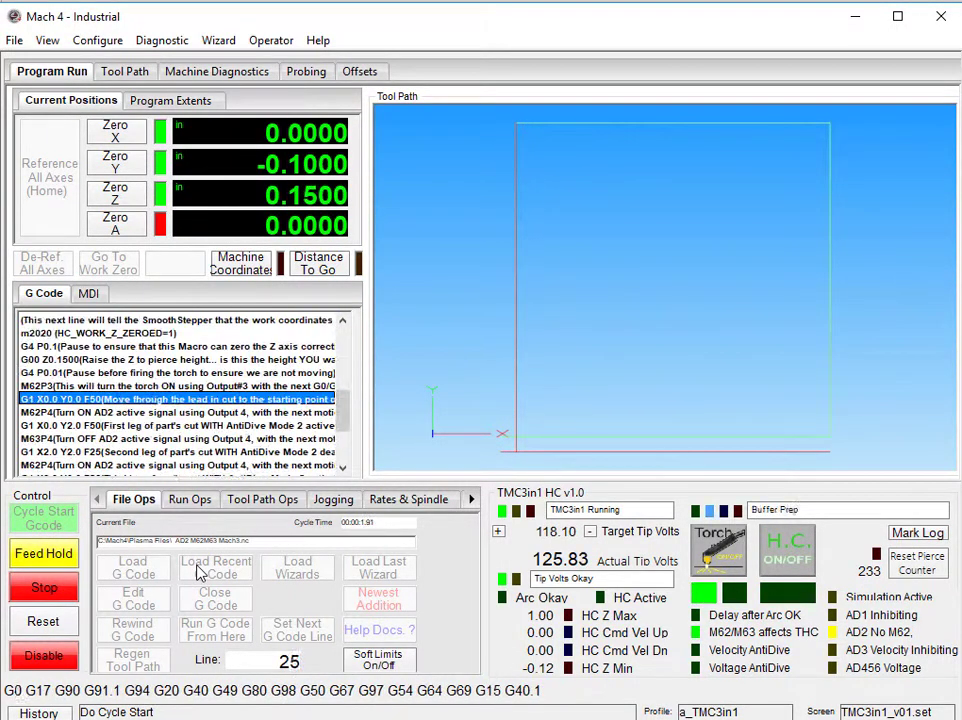